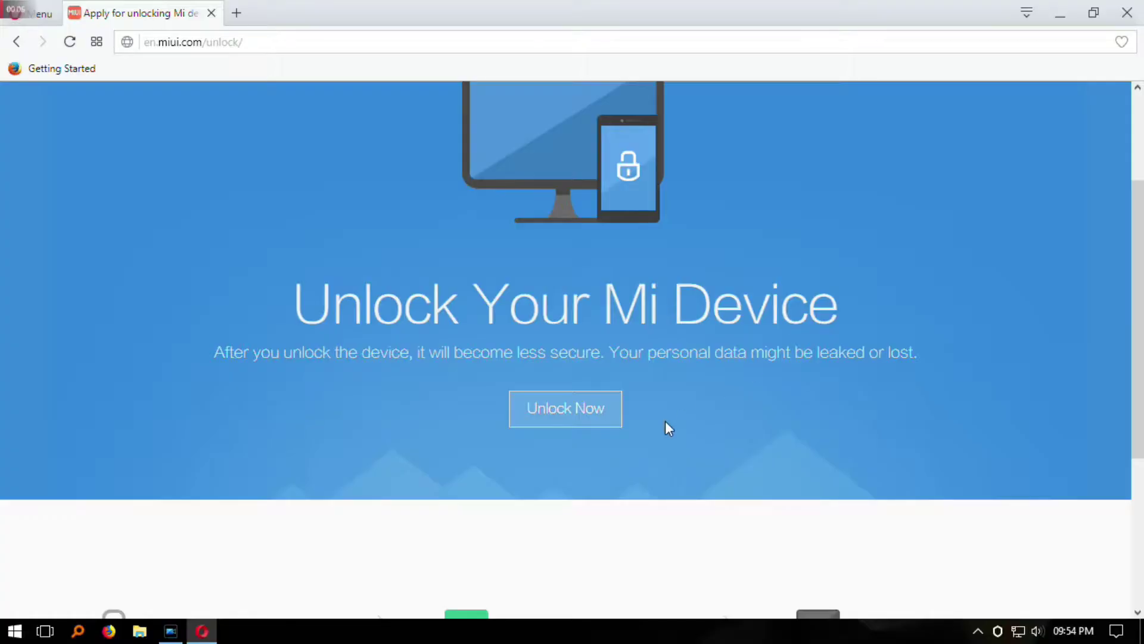
- Start the unlock application on en.miui.com/unlock with Unlock Now
left_click(546, 419)
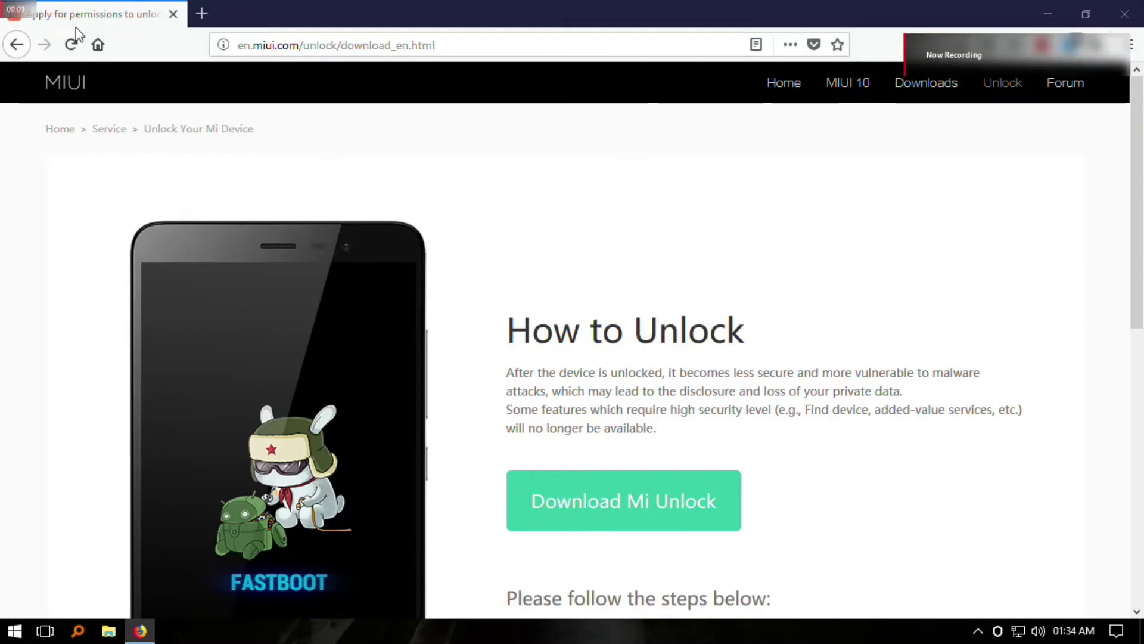
scroll(597, 337, "down", 3)
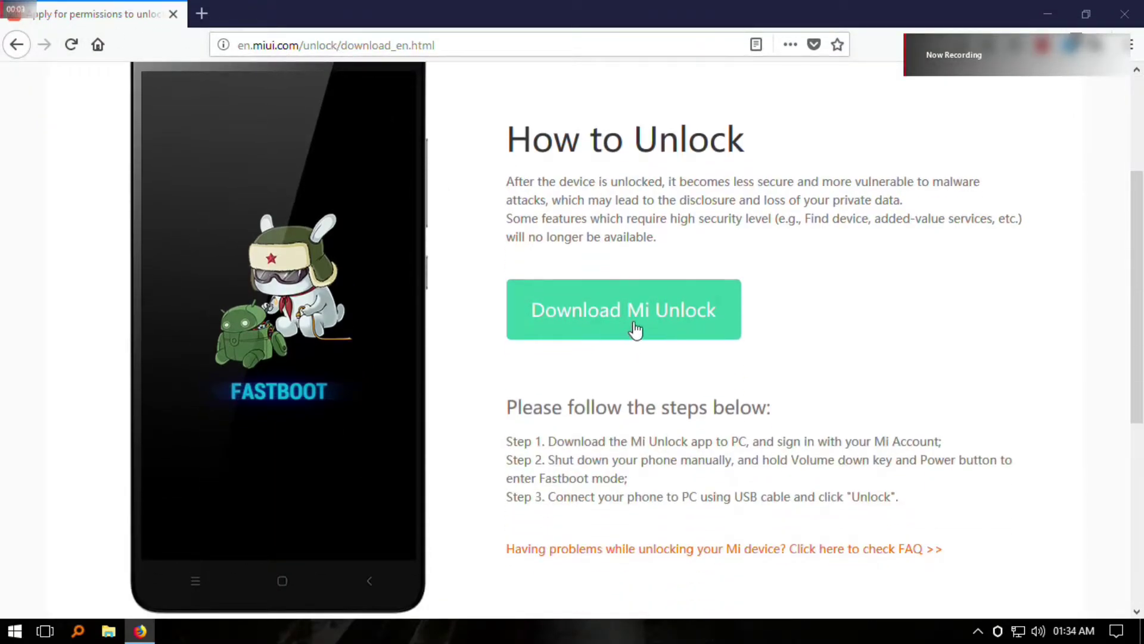
- Download and save miflash_unlock-en-3.3.525.23.zip from the Download Mi Unlock link
left_click(635, 330)
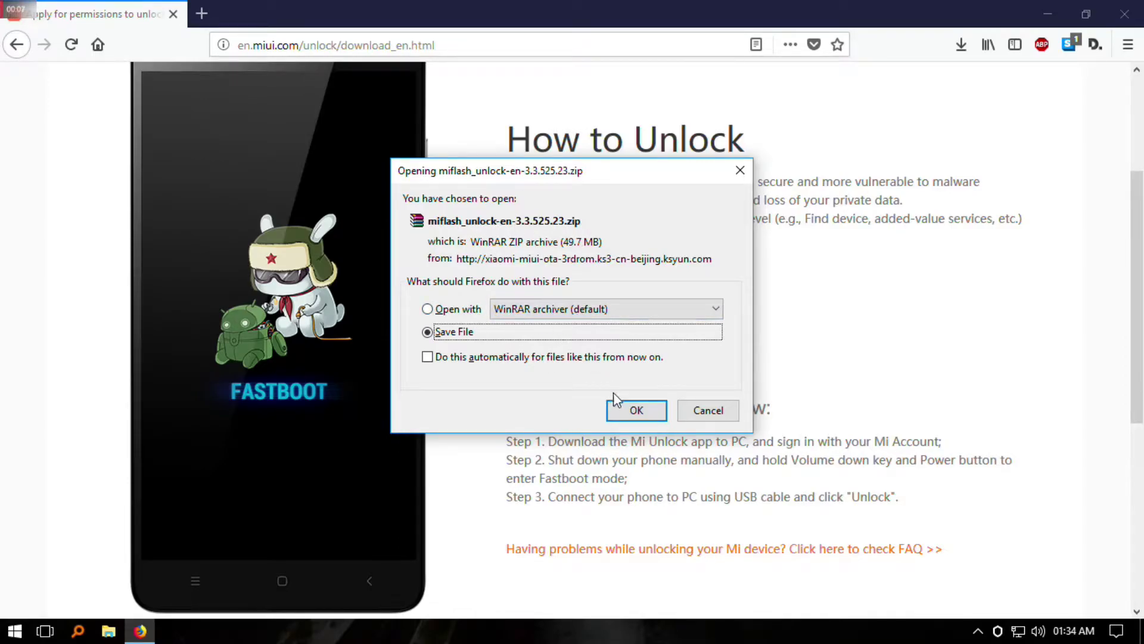
left_click(636, 410)
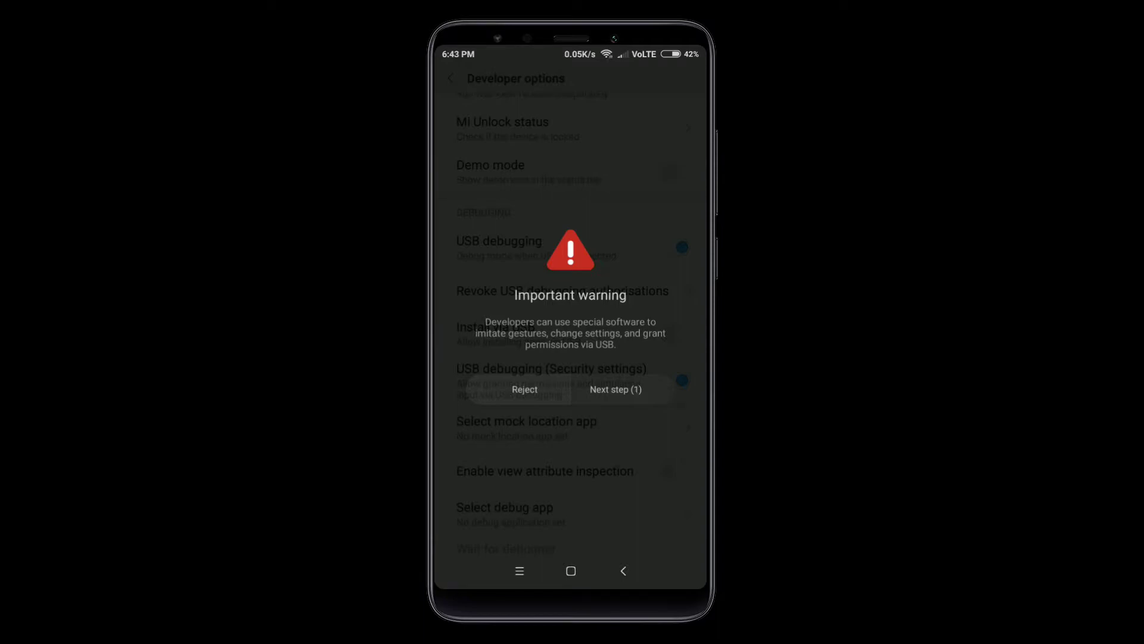
- Accept the USB debugging security-settings warnings and turn on OEM unlocking
left_click(615, 389)
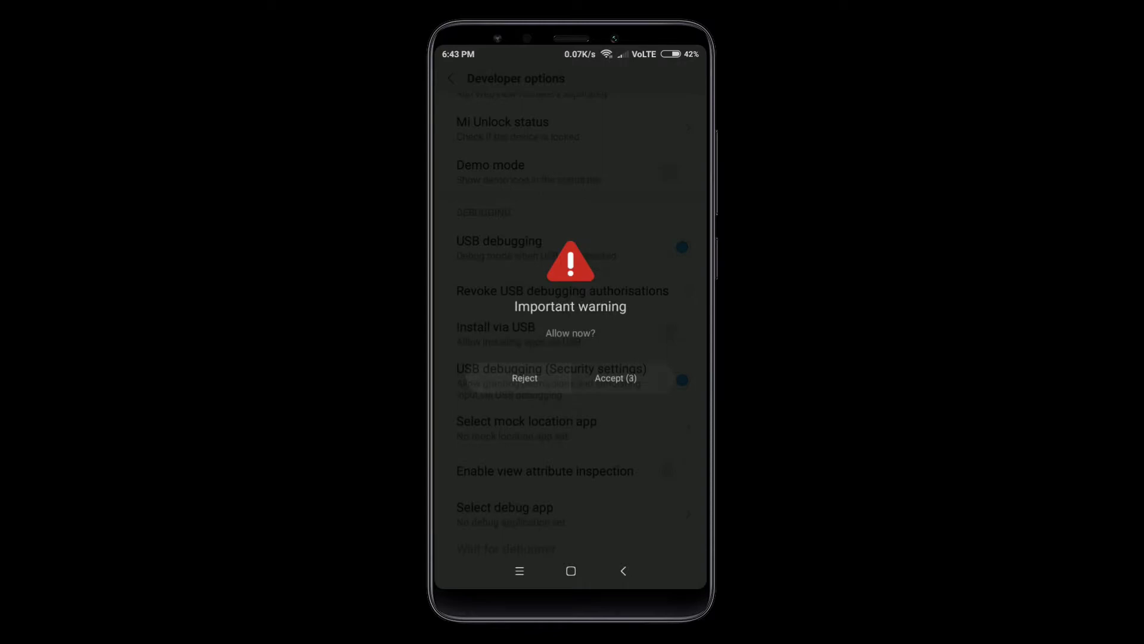
left_click(615, 378)
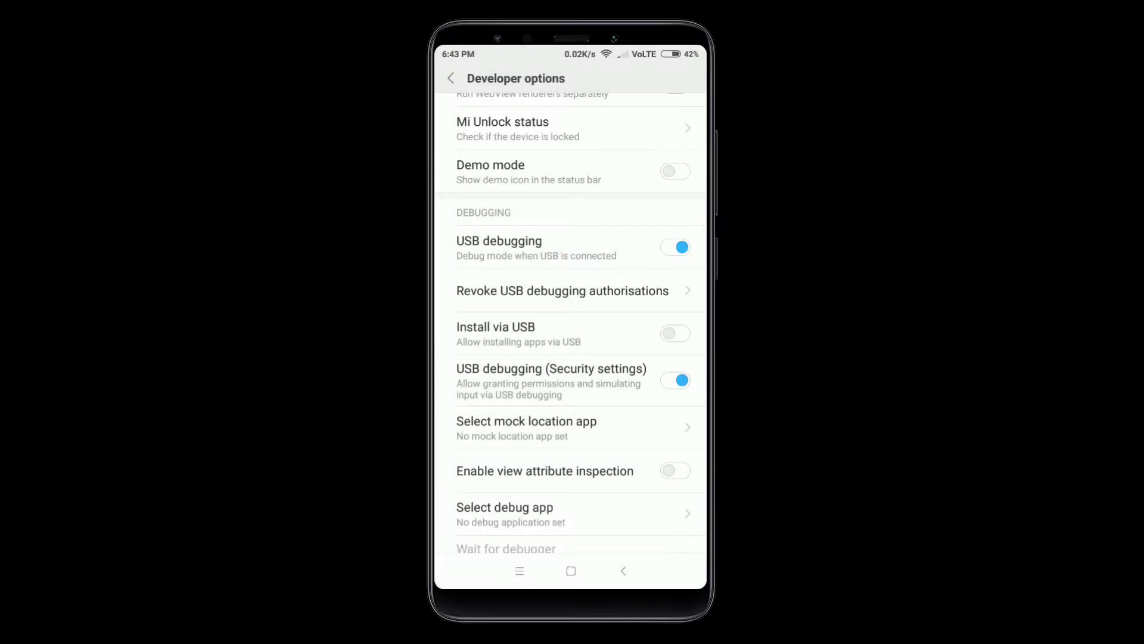
scroll(570, 331, "up", 5)
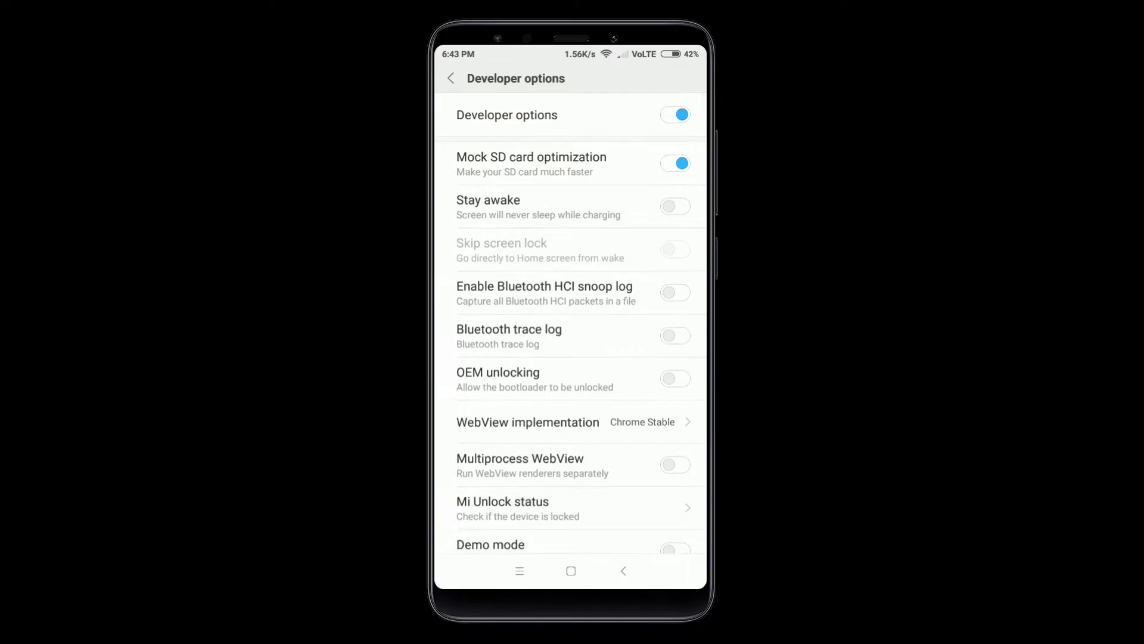
left_click(675, 378)
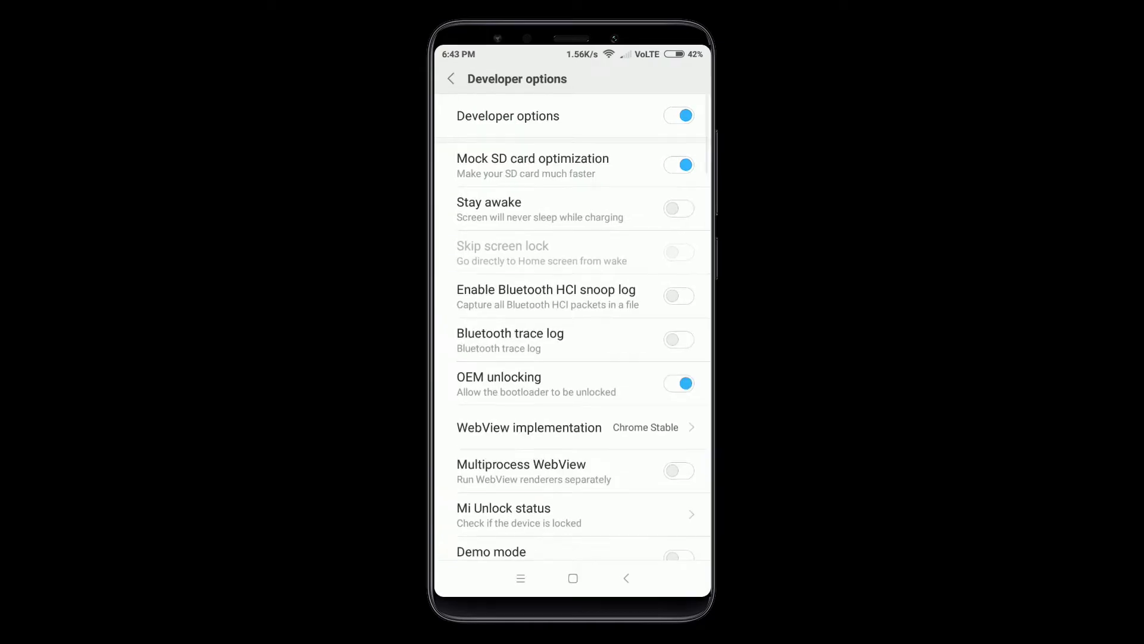
scroll(572, 326, "down", 3)
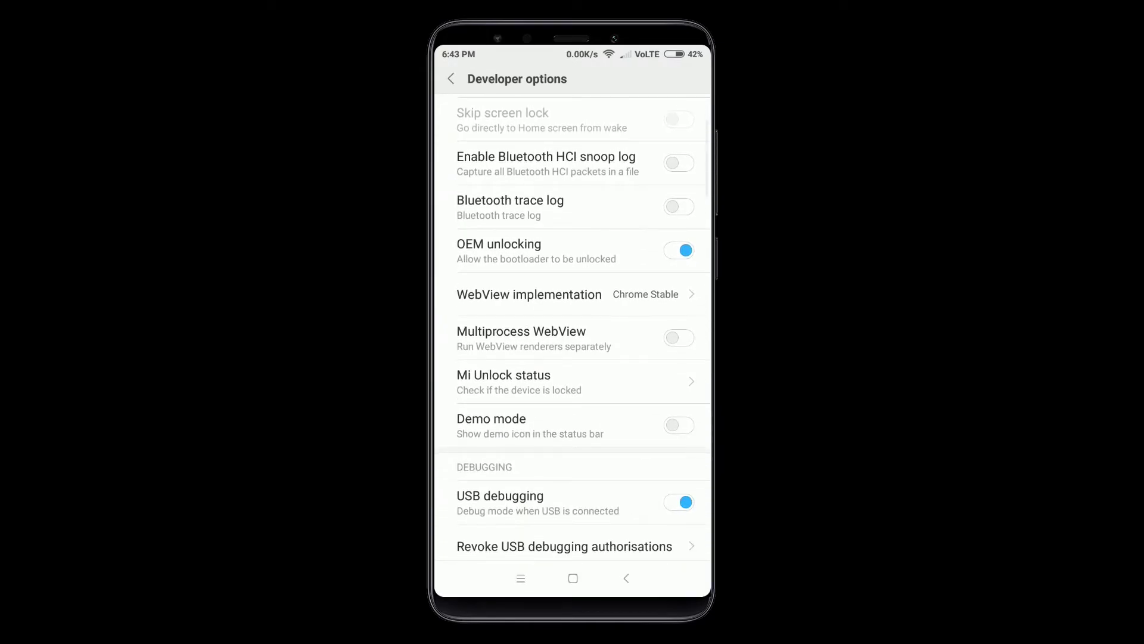
- Add the Mi Account and device in Mi Unlock status, then extract the Mi Unlock archive
left_click(537, 381)
left_click(572, 519)
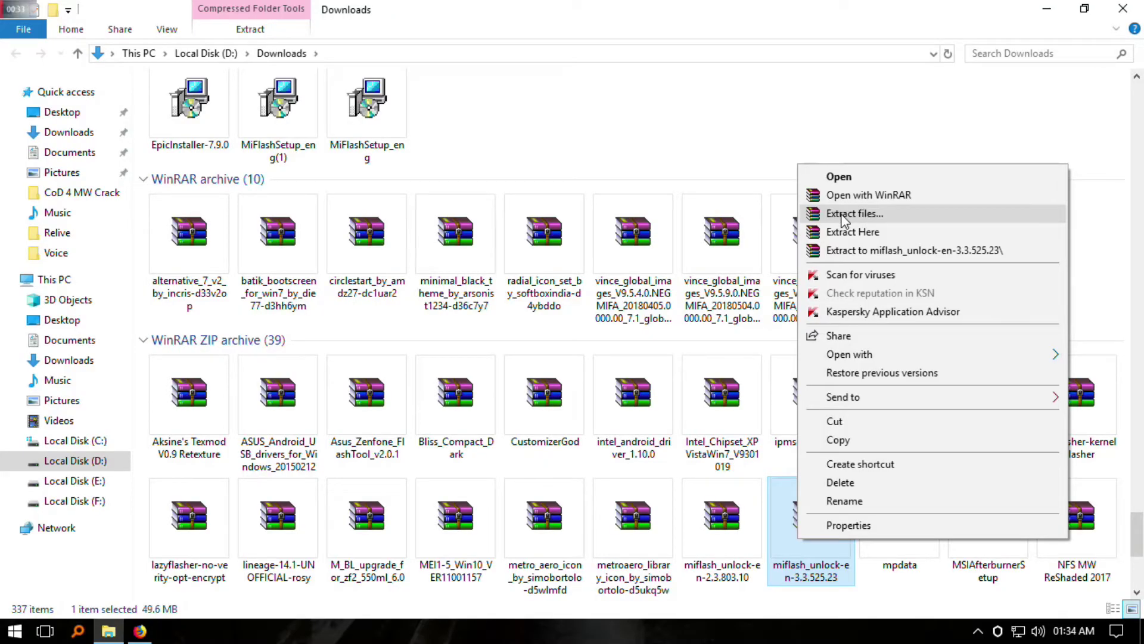
left_click(843, 215)
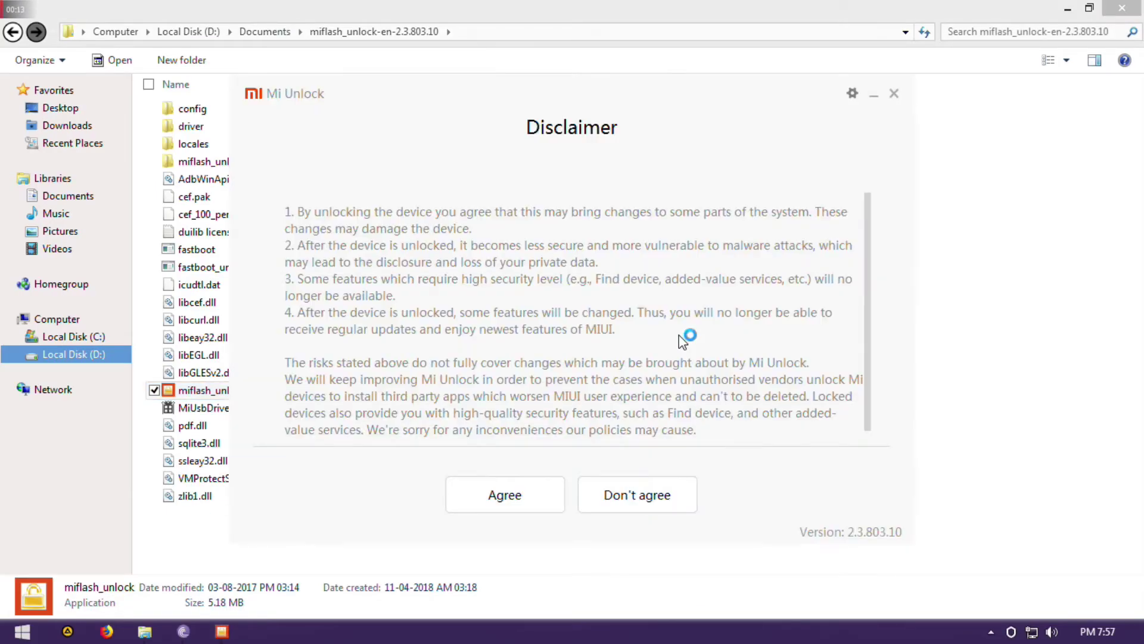
- Agree to the disclaimer, then unlock the connected phone, overriding the malware warning with Unlock anyway
left_click(491, 503)
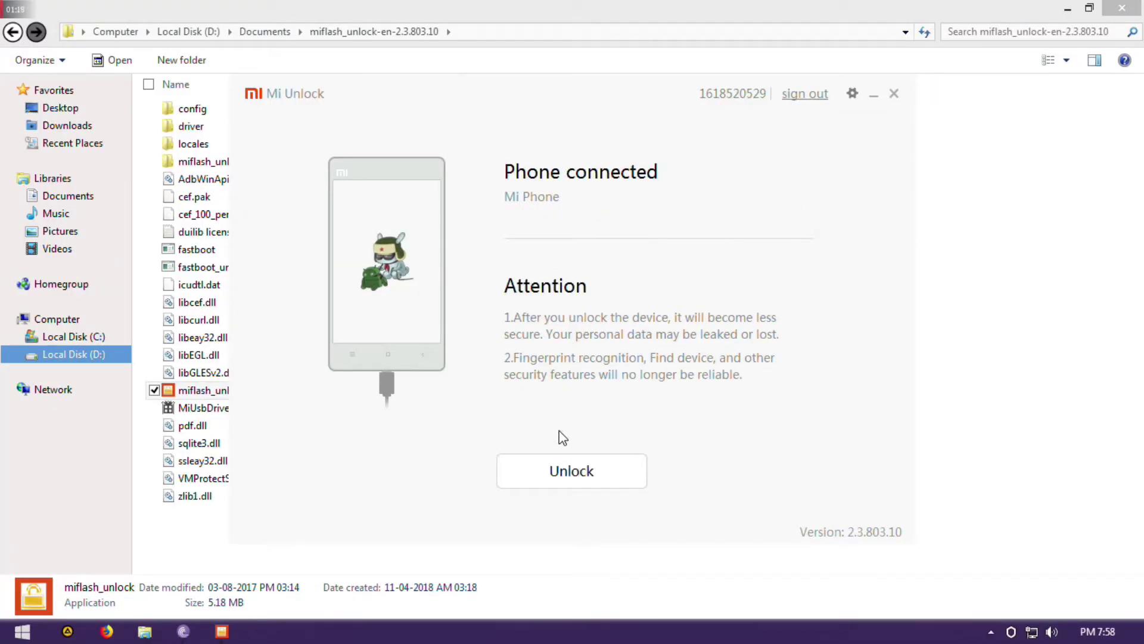
left_click(557, 490)
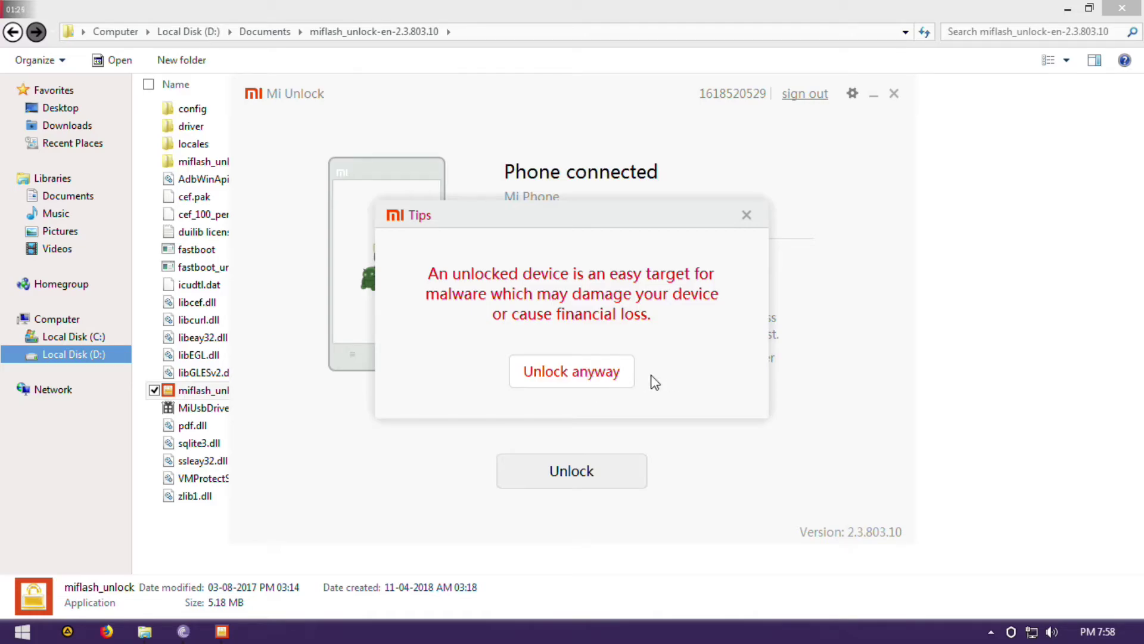
left_click(628, 373)
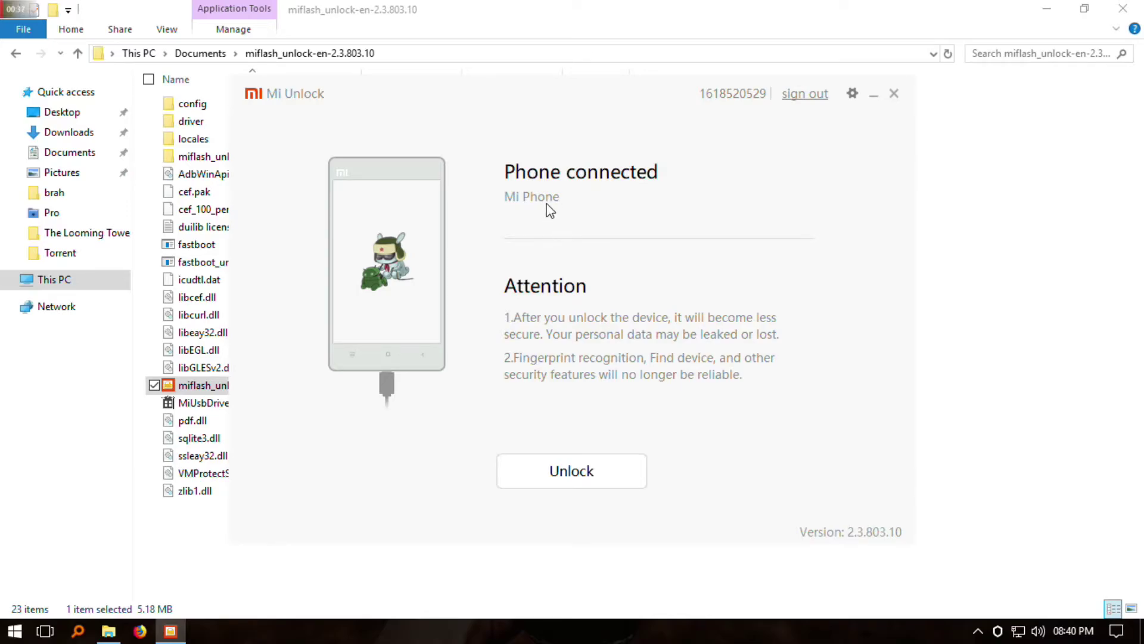
- Retry unlocking the connected Mi Phone, choosing Unlock anyway at the malware warning
left_click(617, 471)
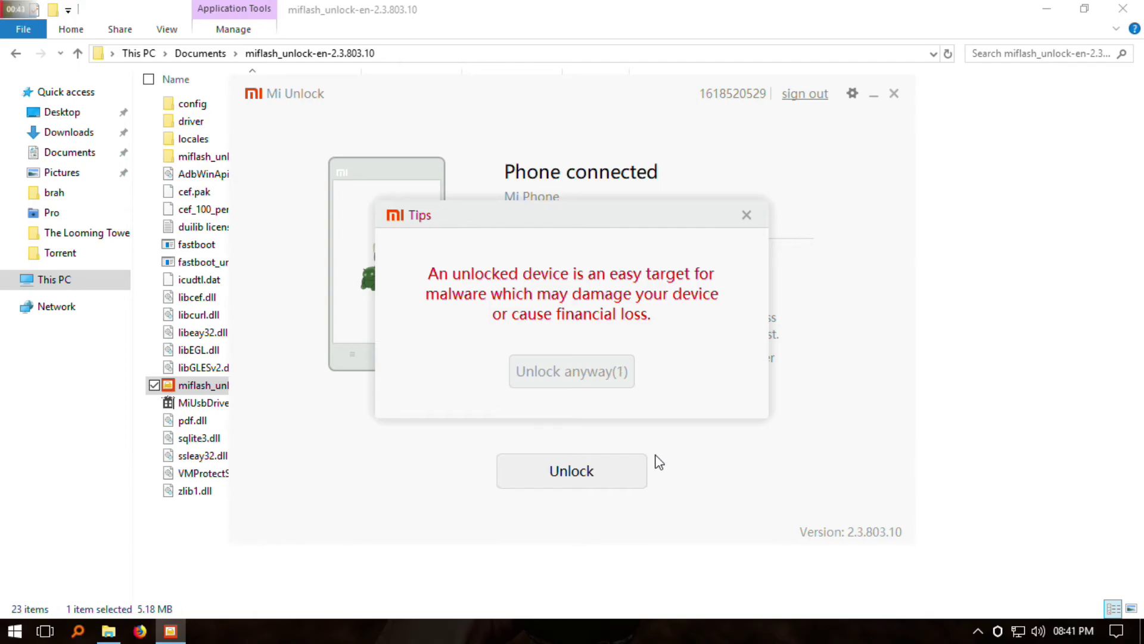
left_click(583, 370)
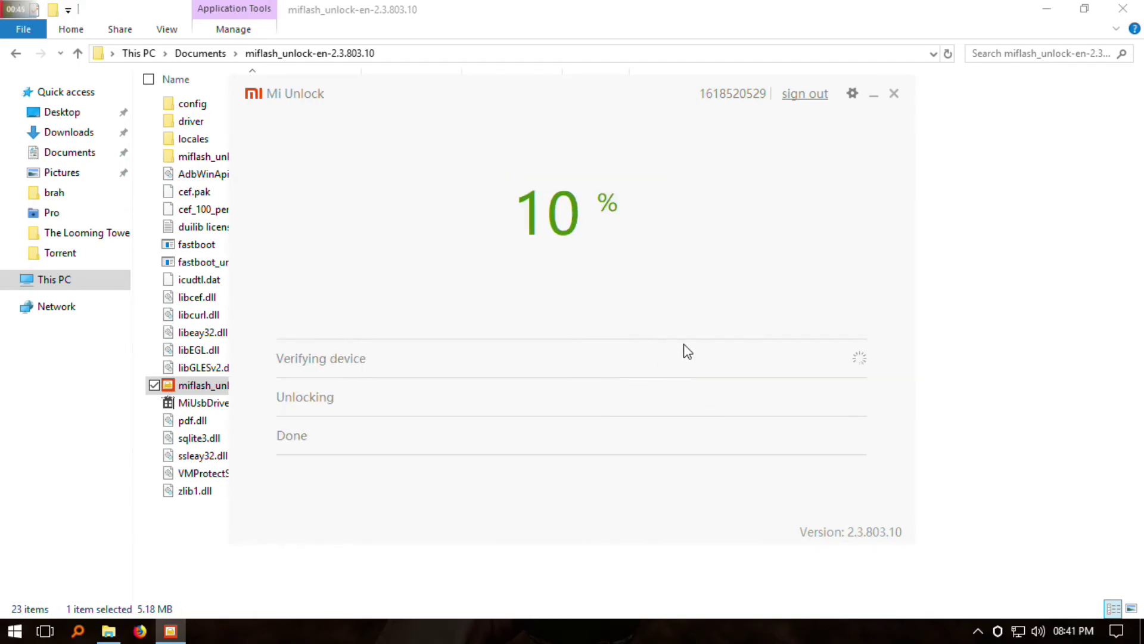